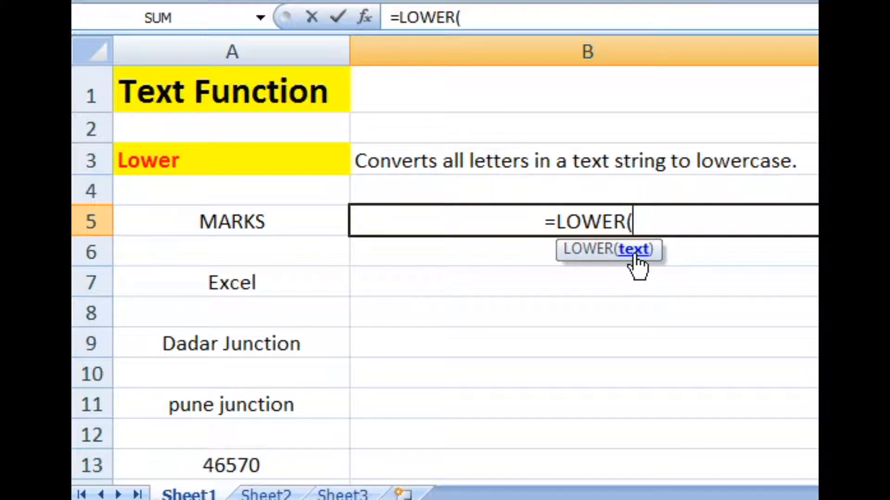
Complete the LOWER formula in cell B5 with A5 as its text argument, and compare it with the source cell.
{"action": "left_click", "coordinate": [264, 227]}
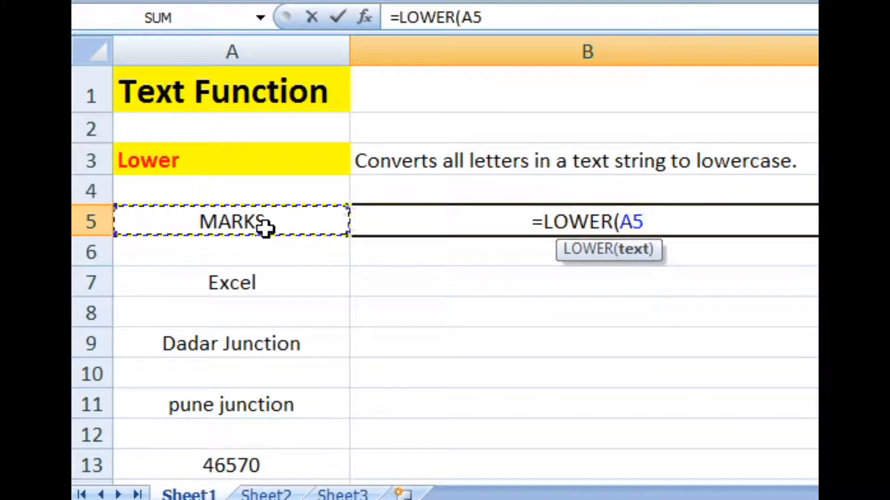
{"action": "type", "text": ")"}
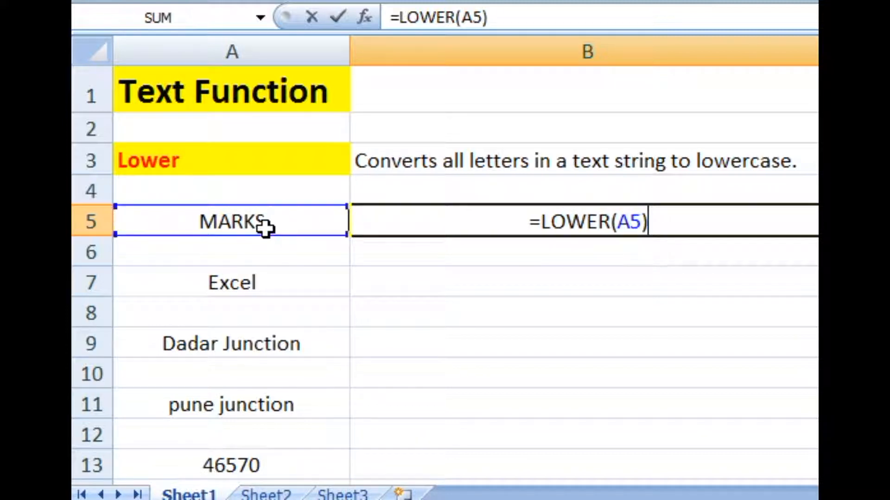
{"action": "key", "text": "Tab"}
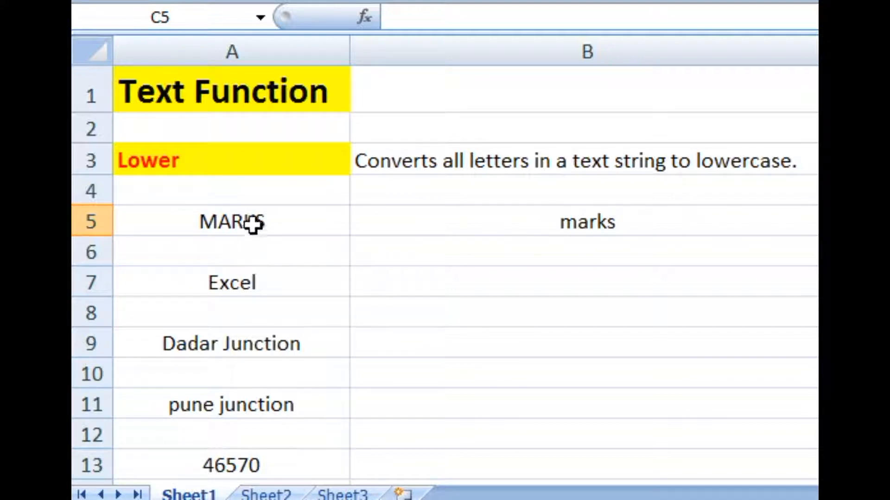
{"action": "left_click", "coordinate": [255, 222]}
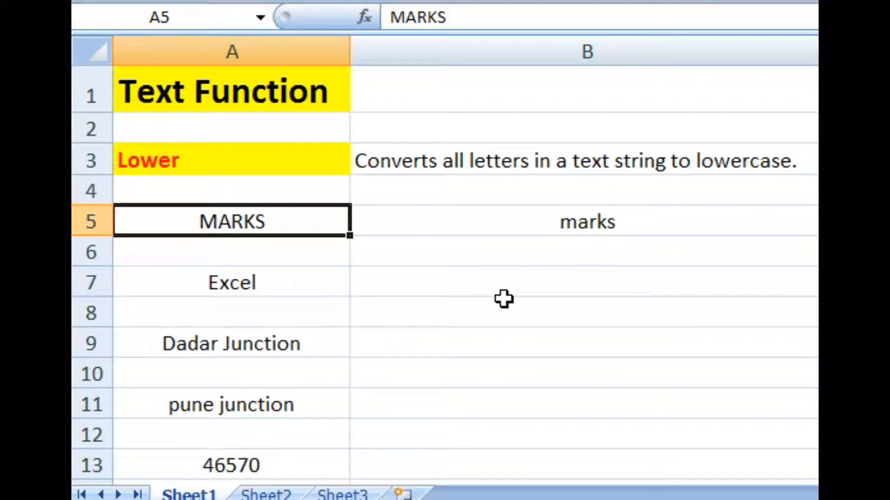
{"action": "left_click", "coordinate": [657, 223]}
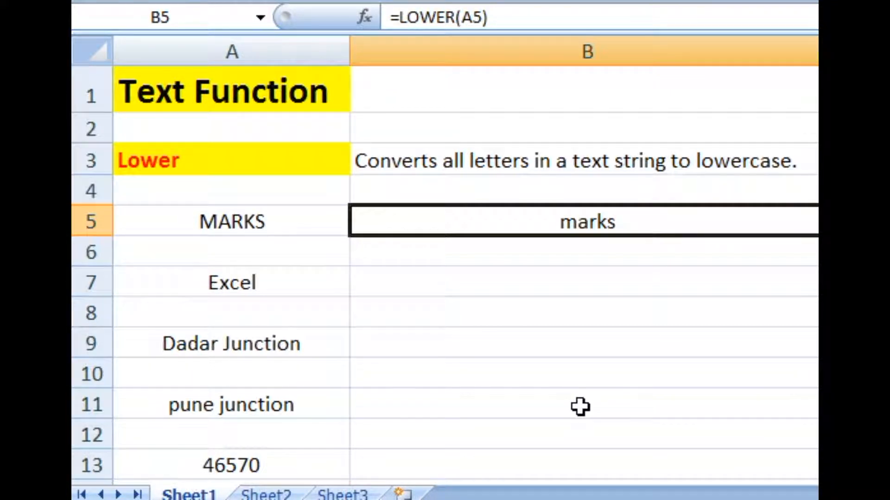
Enter =LOWER(A7) in cell B7 to convert the word in A7 to lowercase, and compare both cells.
{"action": "left_click", "coordinate": [252, 284]}
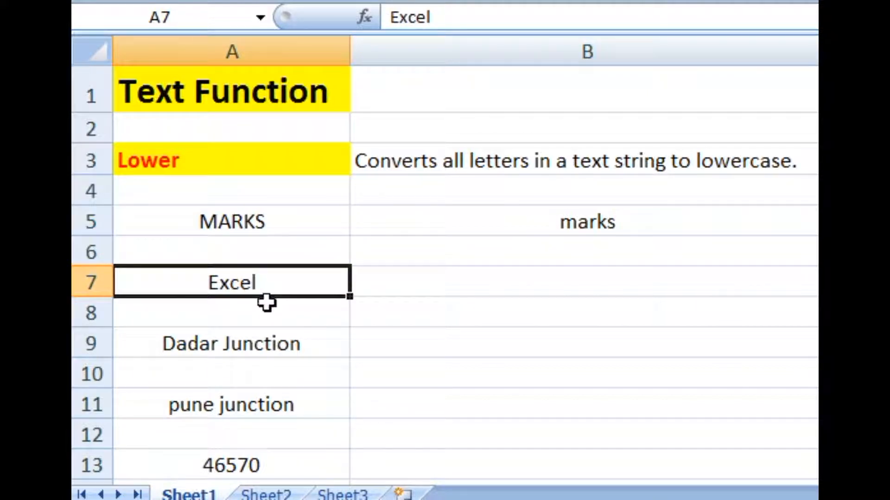
{"action": "left_click", "coordinate": [412, 291]}
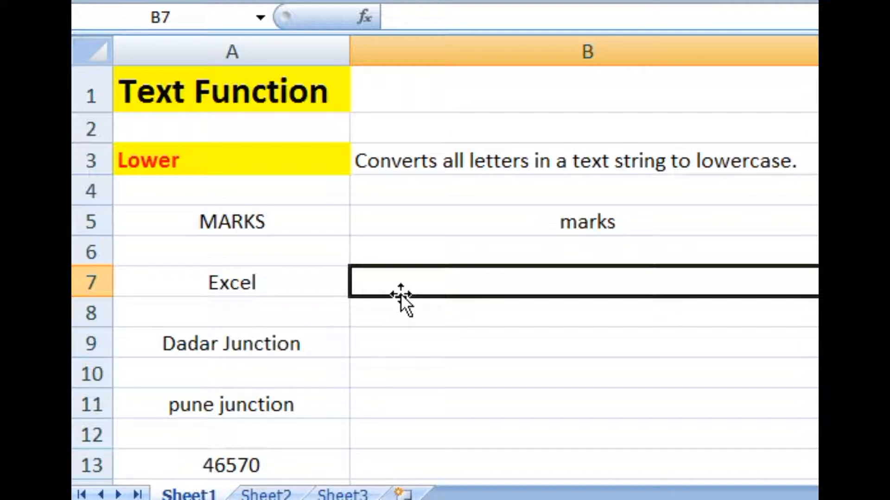
{"action": "type", "text": "="}
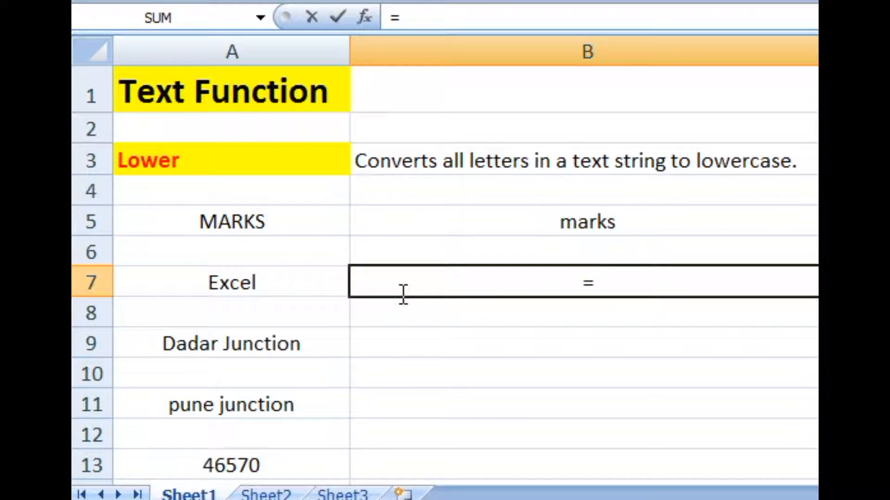
{"action": "type", "text": "LO"}
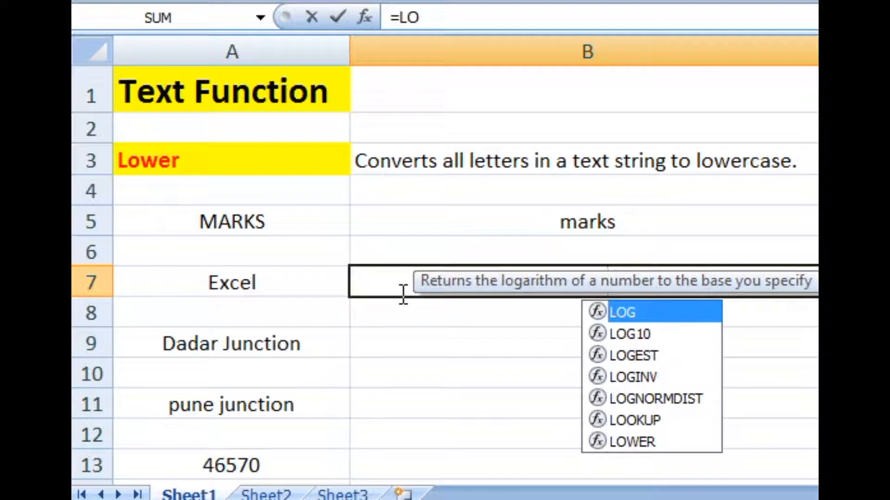
{"action": "type", "text": "WER"}
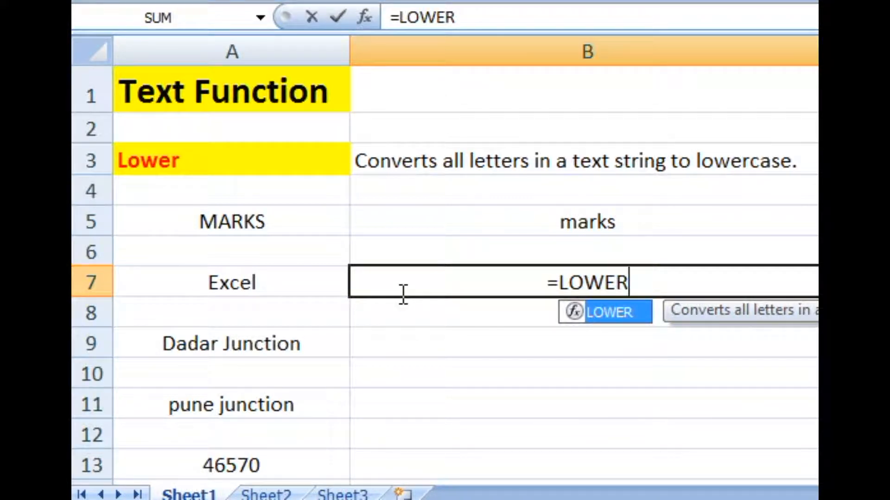
{"action": "type", "text": "("}
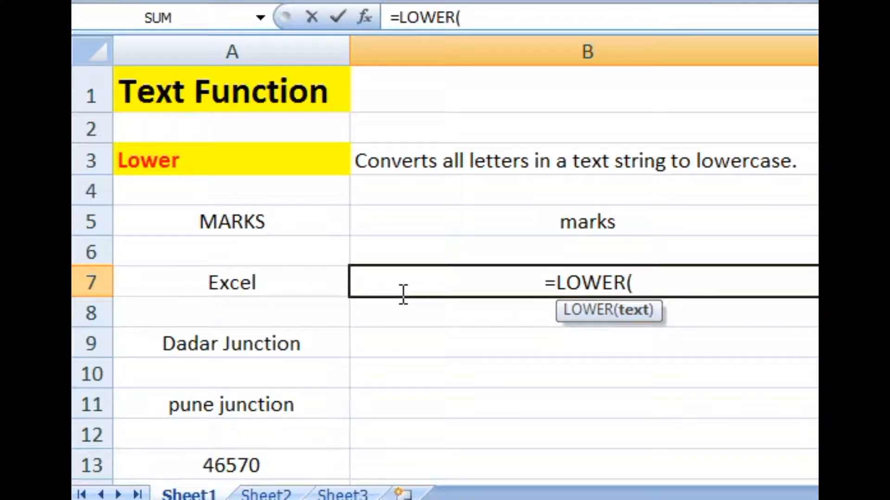
{"action": "left_click", "coordinate": [258, 284]}
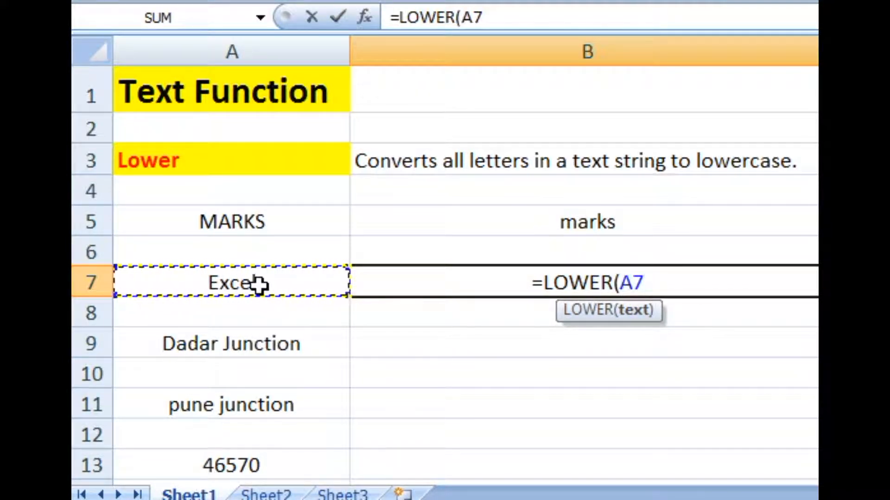
{"action": "type", "text": ")"}
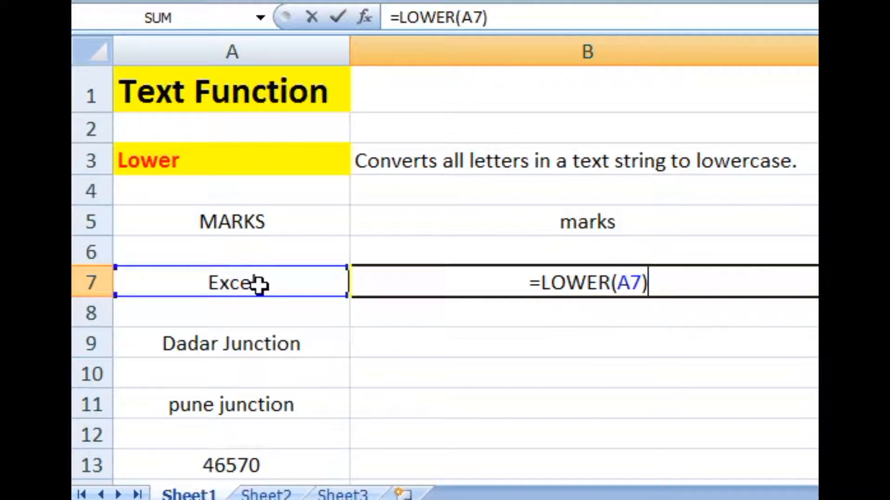
{"action": "key", "text": "Tab"}
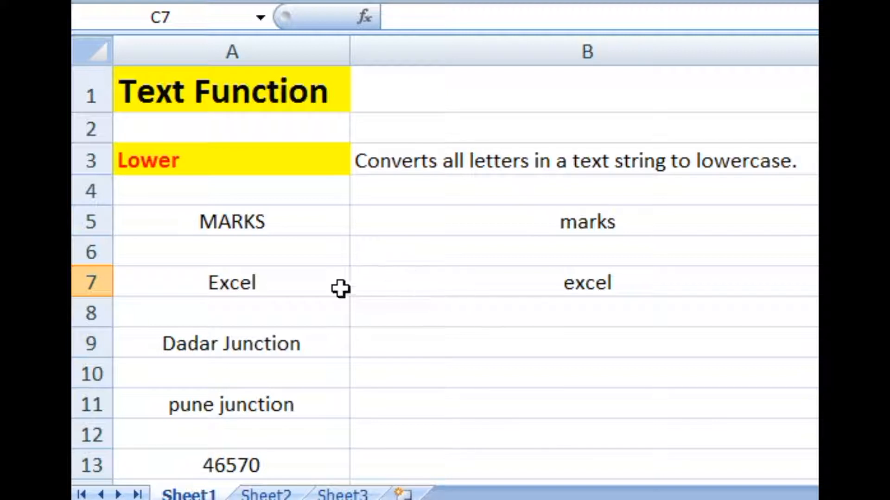
{"action": "left_click", "coordinate": [280, 290]}
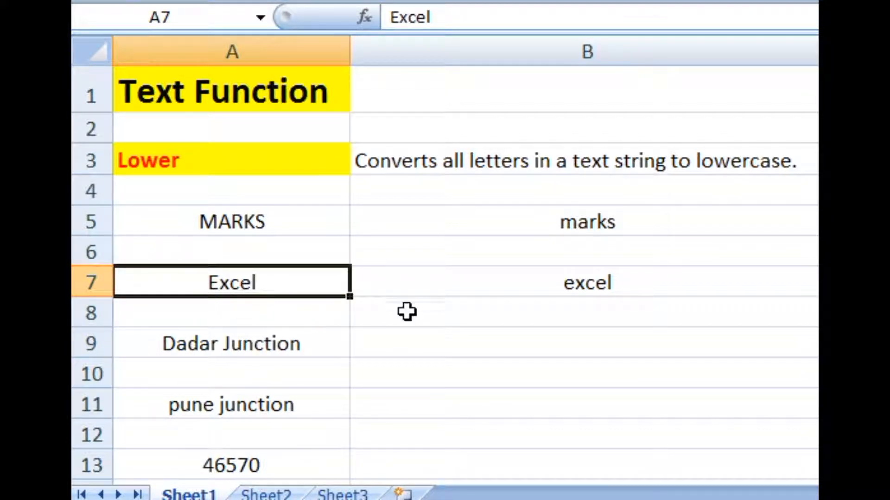
{"action": "left_click", "coordinate": [537, 287]}
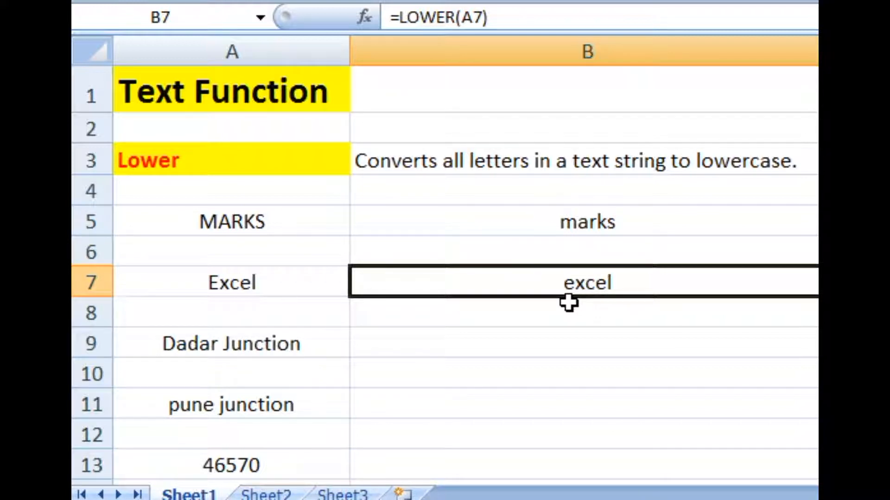
{"action": "left_click", "coordinate": [300, 286]}
{"action": "left_click", "coordinate": [452, 288]}
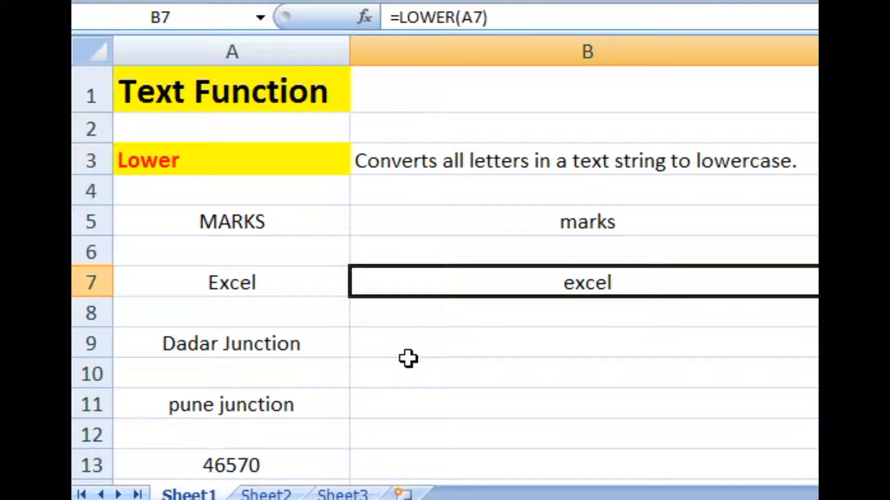
Enter =LOWER(A9) in cell B9 to convert the station name in A9 to lowercase, and compare both cells.
{"action": "left_click", "coordinate": [308, 346]}
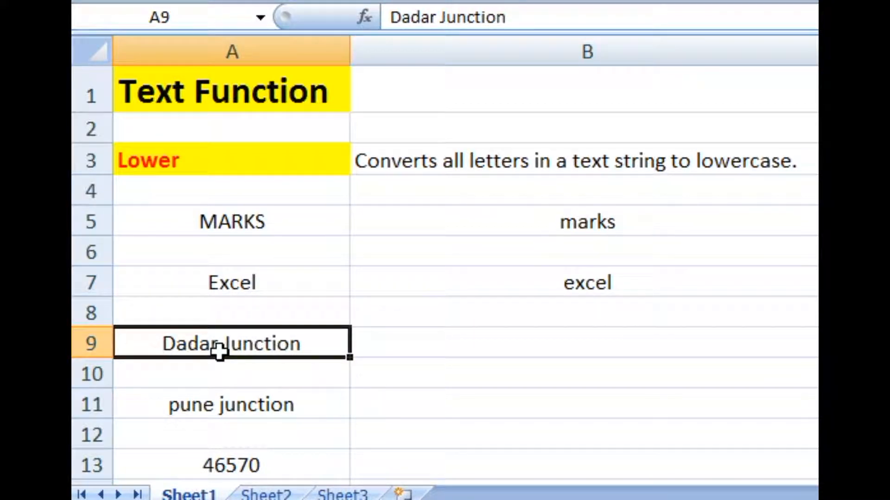
{"action": "left_click", "coordinate": [436, 346]}
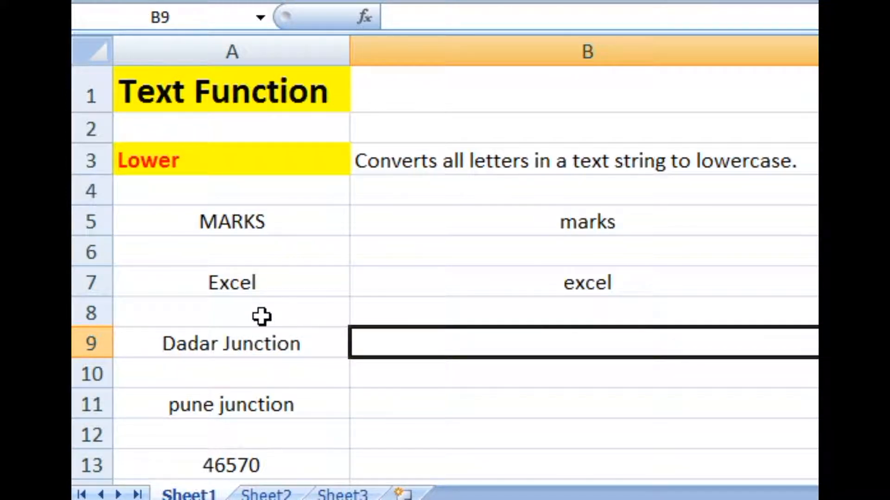
{"action": "type", "text": "="}
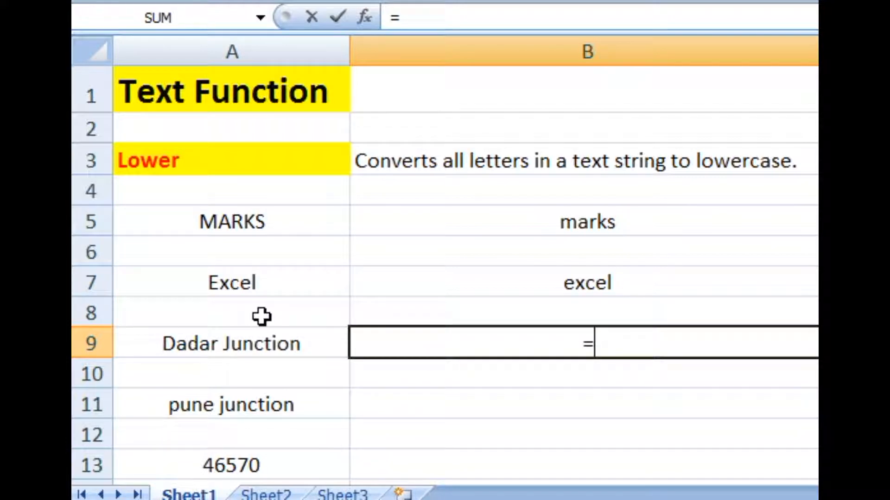
{"action": "type", "text": "LOW"}
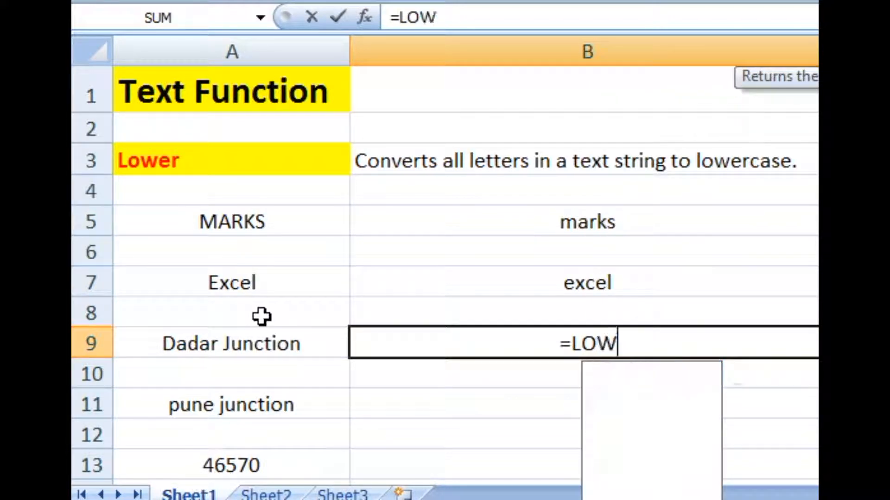
{"action": "type", "text": "ER"}
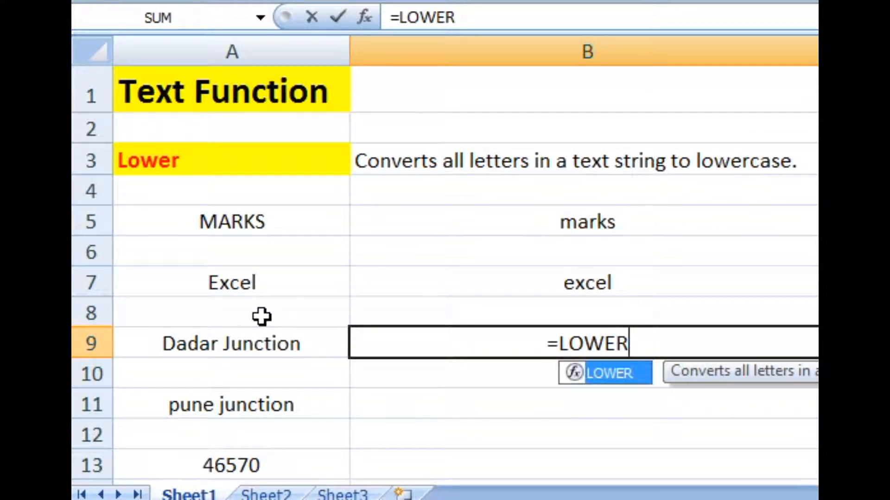
{"action": "type", "text": "("}
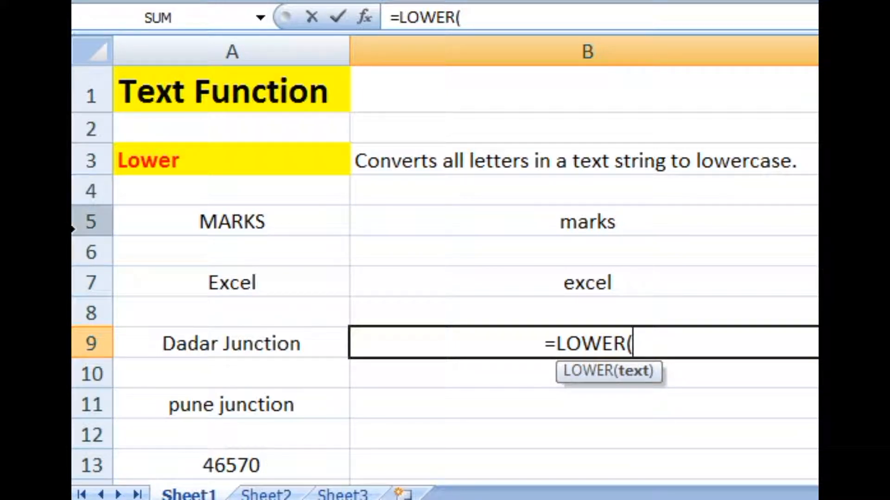
{"action": "left_click", "coordinate": [224, 343]}
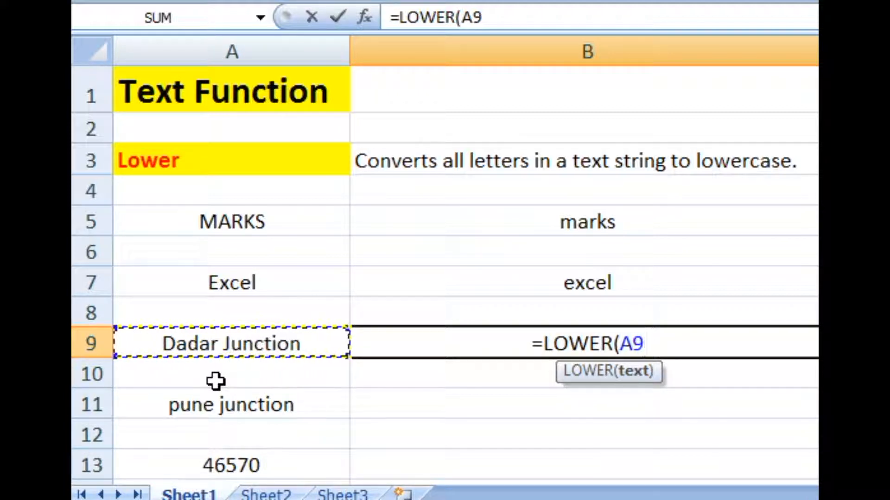
{"action": "type", "text": ")"}
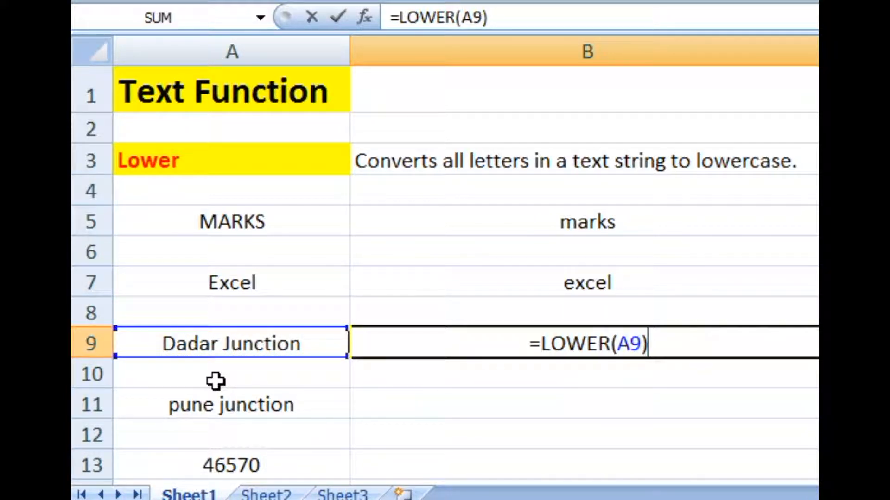
{"action": "key", "text": "Tab"}
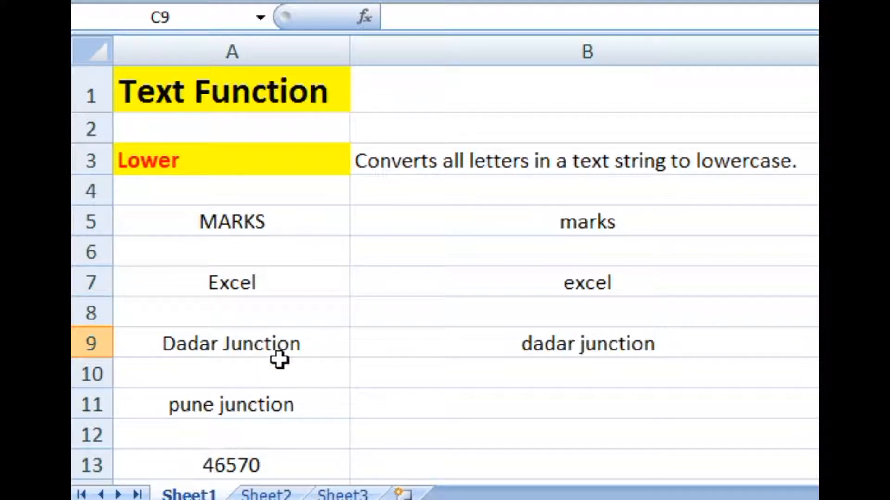
{"action": "left_click", "coordinate": [280, 345]}
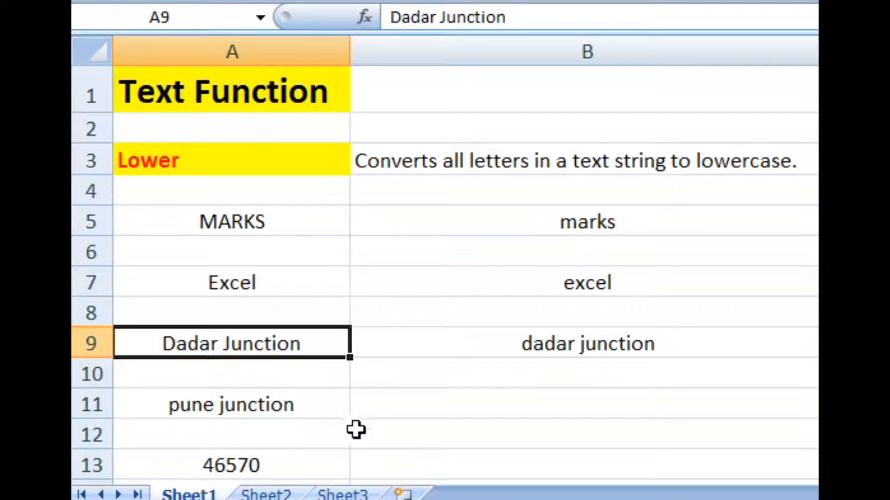
{"action": "left_click", "coordinate": [458, 340]}
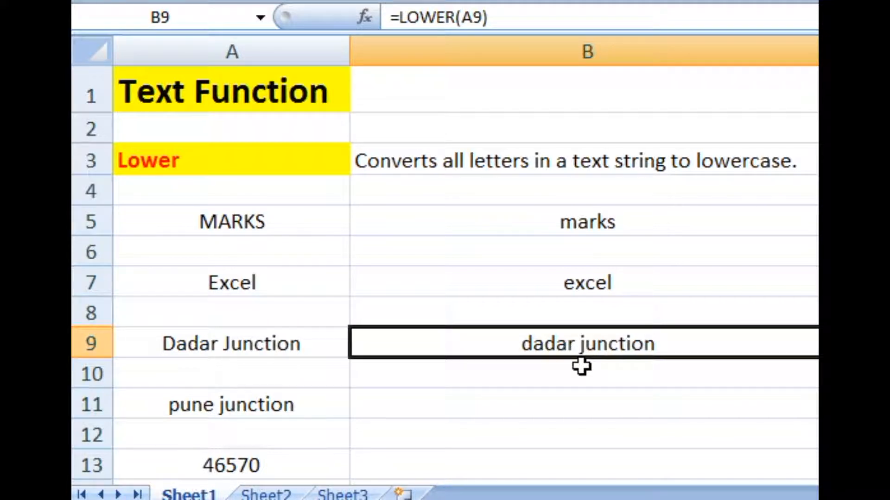
Enter =LOWER(A11) in cell B11 to apply the lowercase conversion to the station name in A11, and compare both cells.
{"action": "left_click", "coordinate": [283, 408]}
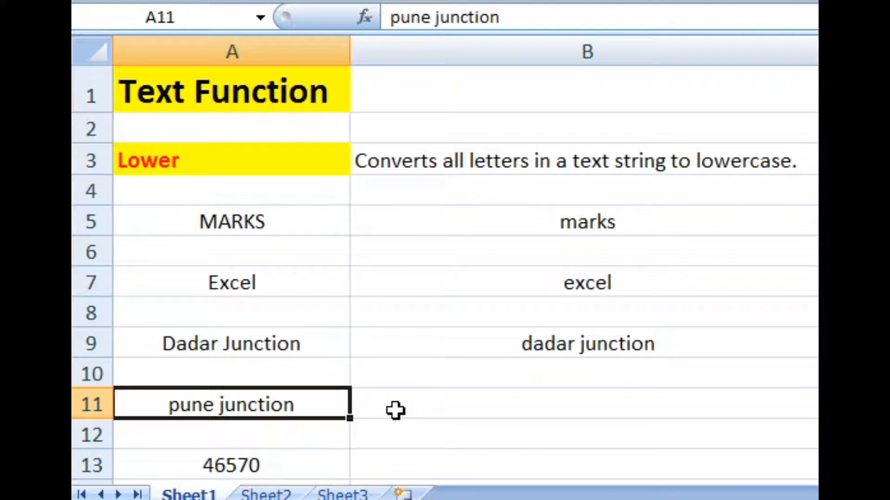
{"action": "left_click", "coordinate": [395, 410]}
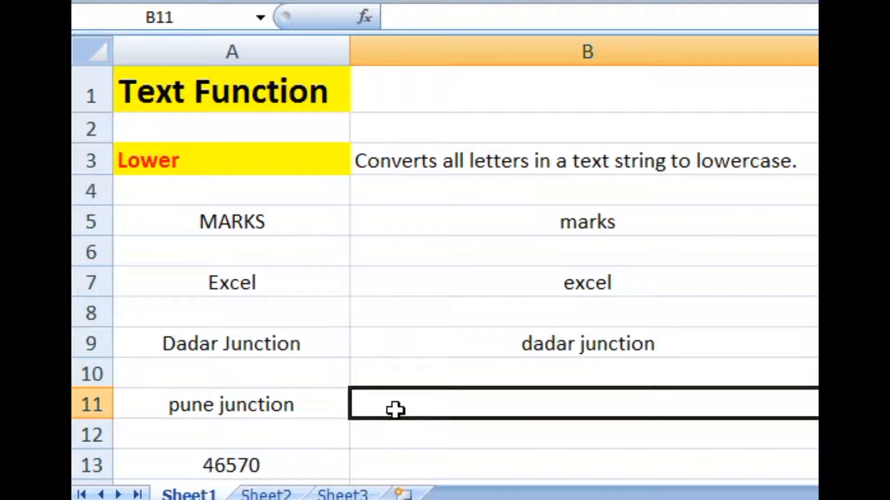
{"action": "type", "text": "="}
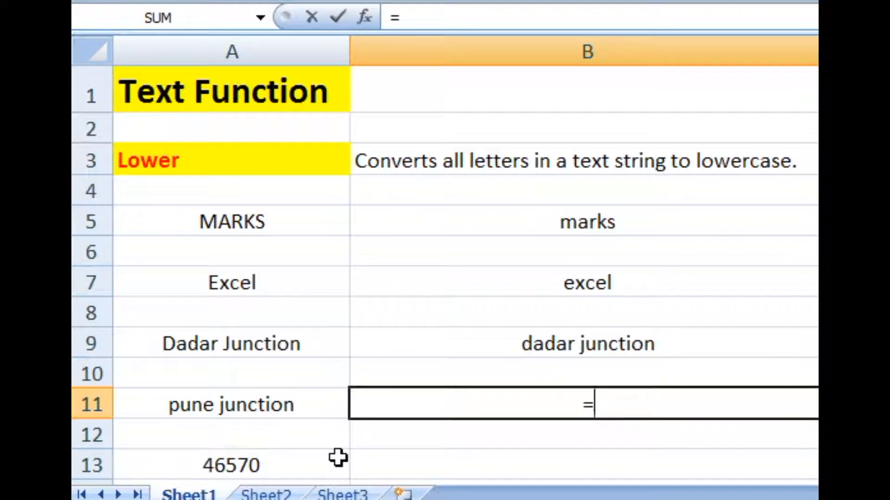
{"action": "type", "text": "LOWER"}
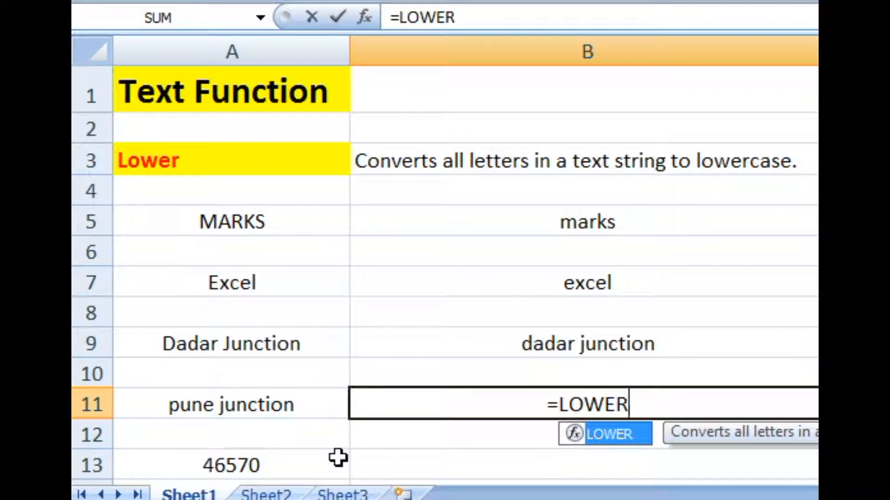
{"action": "type", "text": "("}
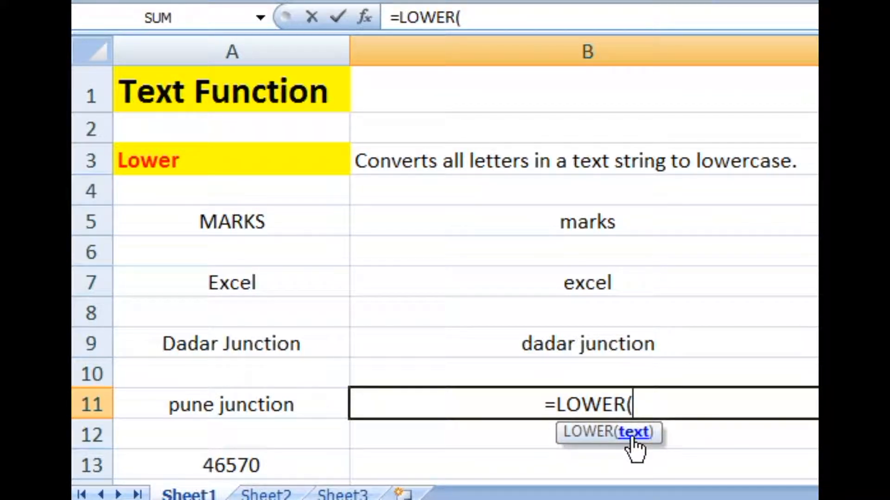
{"action": "left_click", "coordinate": [183, 401]}
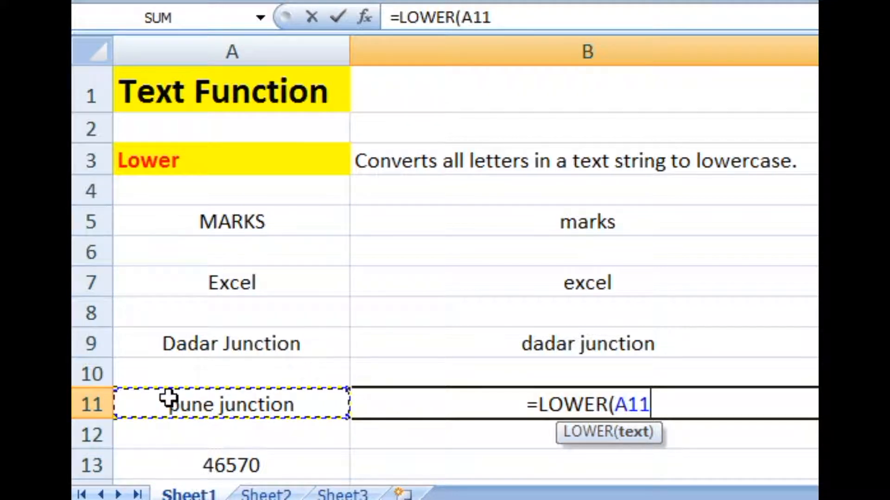
{"action": "type", "text": ")"}
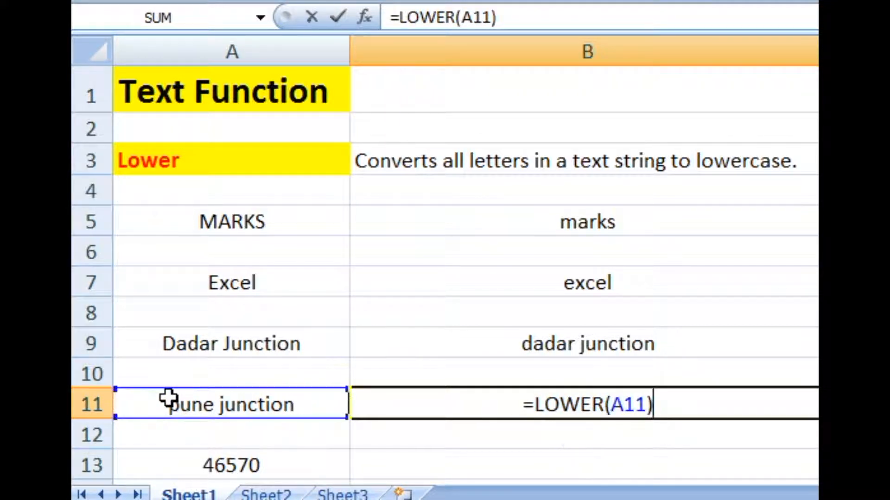
{"action": "key", "text": "Tab"}
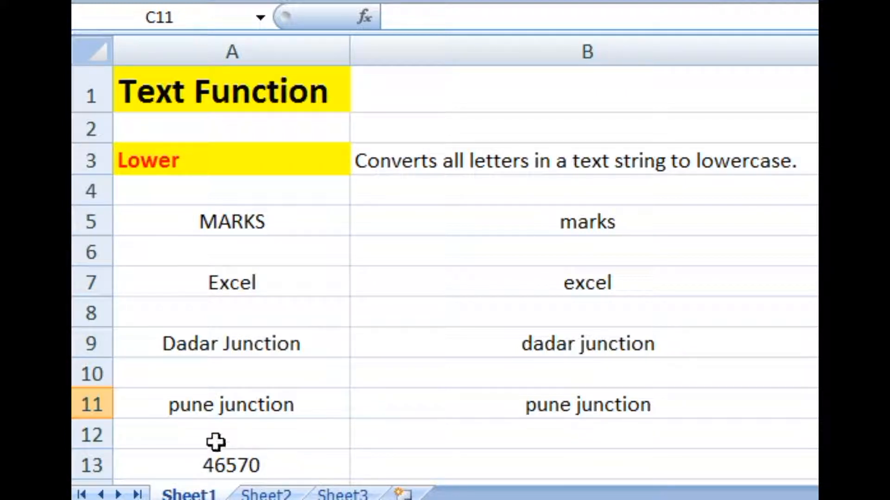
{"action": "left_click", "coordinate": [191, 407]}
{"action": "left_click", "coordinate": [549, 410]}
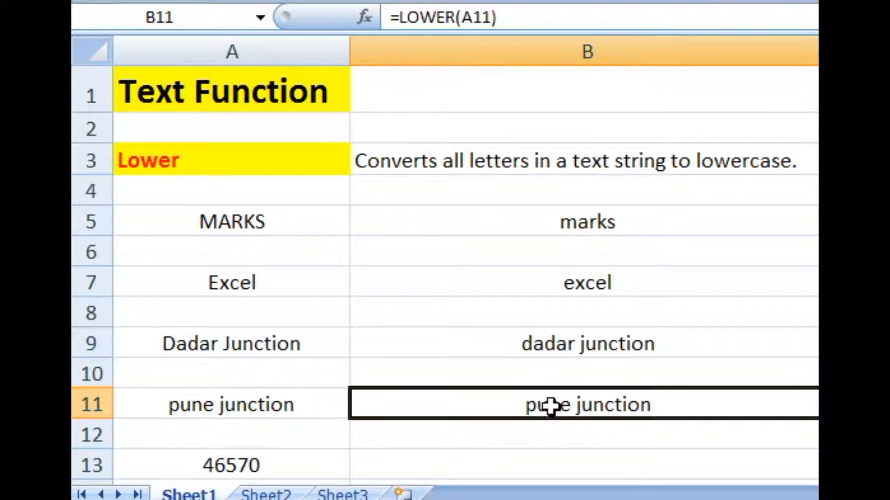
Enter =LOWER(A13) in cell B13 to apply the function to the number in A13, and compare both cells.
{"action": "left_click", "coordinate": [377, 470]}
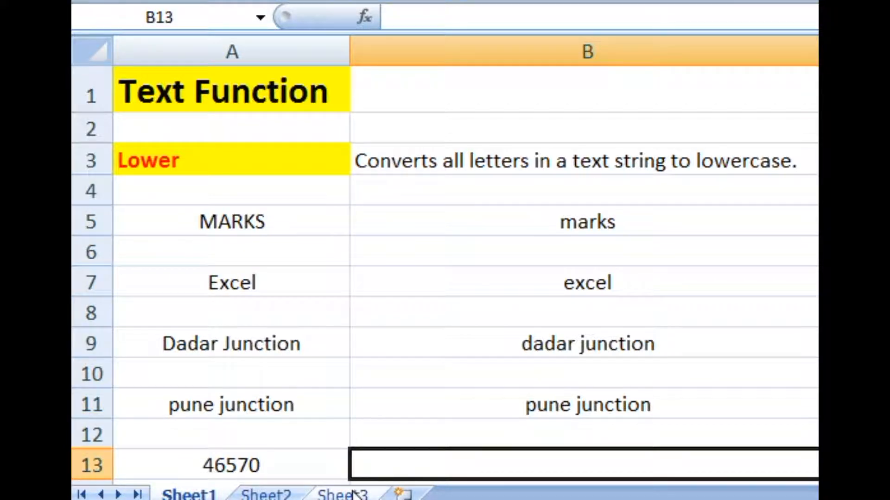
{"action": "type", "text": "="}
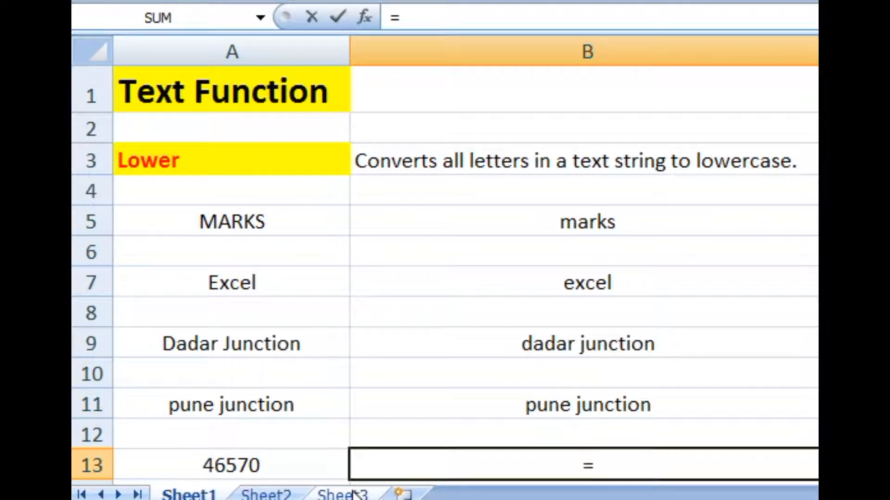
{"action": "type", "text": "loWER"}
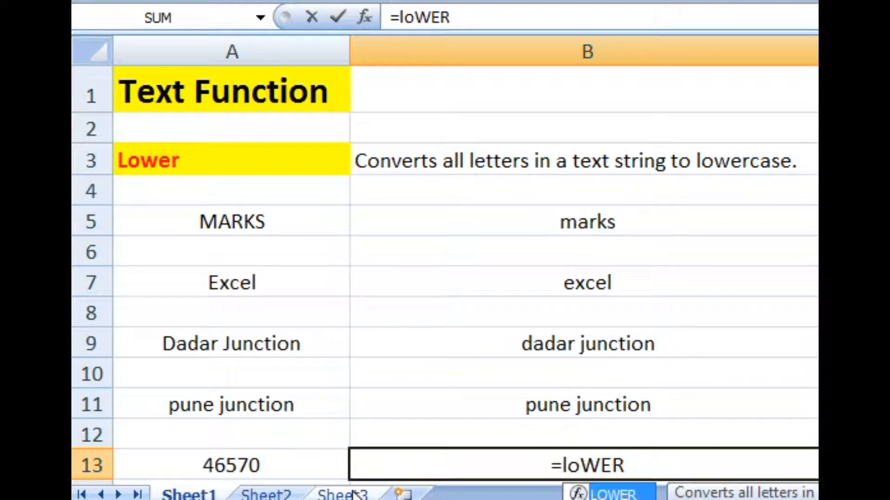
{"action": "type", "text": "("}
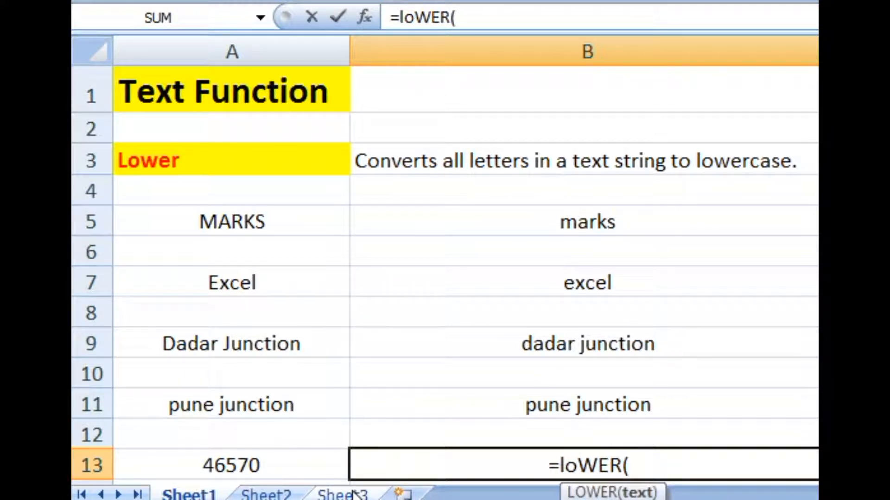
{"action": "left_click", "coordinate": [292, 457]}
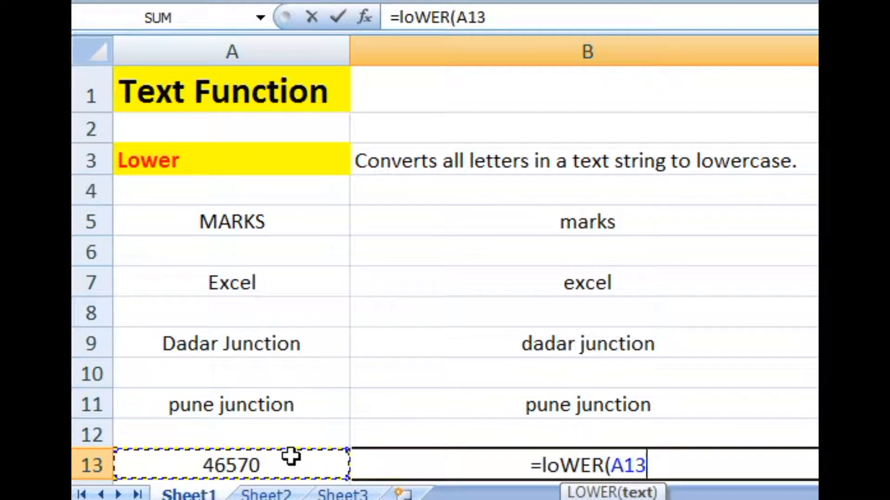
{"action": "type", "text": ")"}
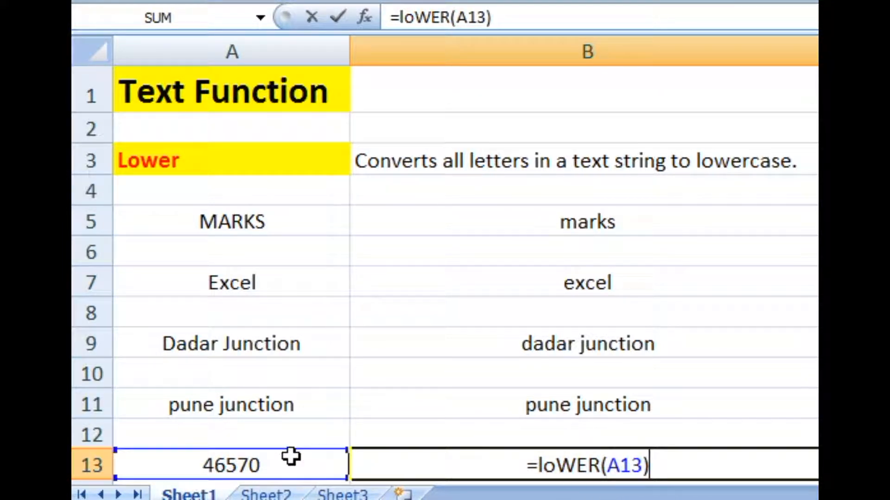
{"action": "key", "text": "Tab"}
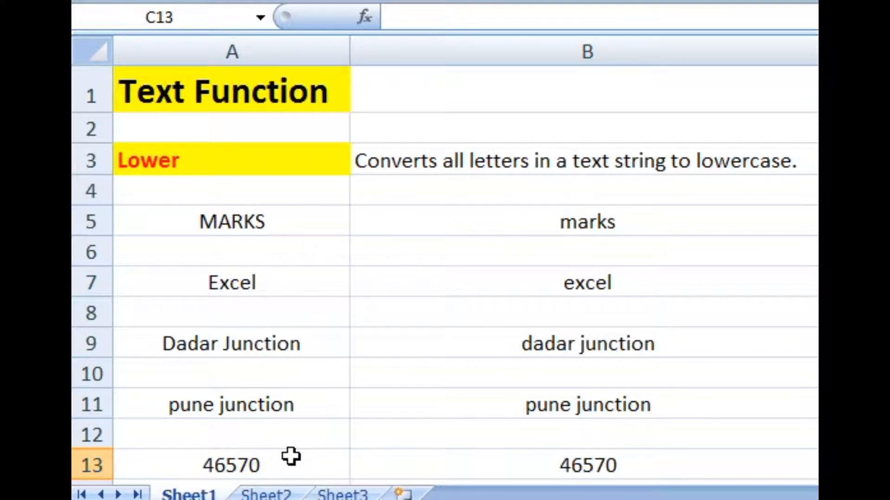
{"action": "left_click", "coordinate": [289, 457]}
{"action": "left_click", "coordinate": [536, 470]}
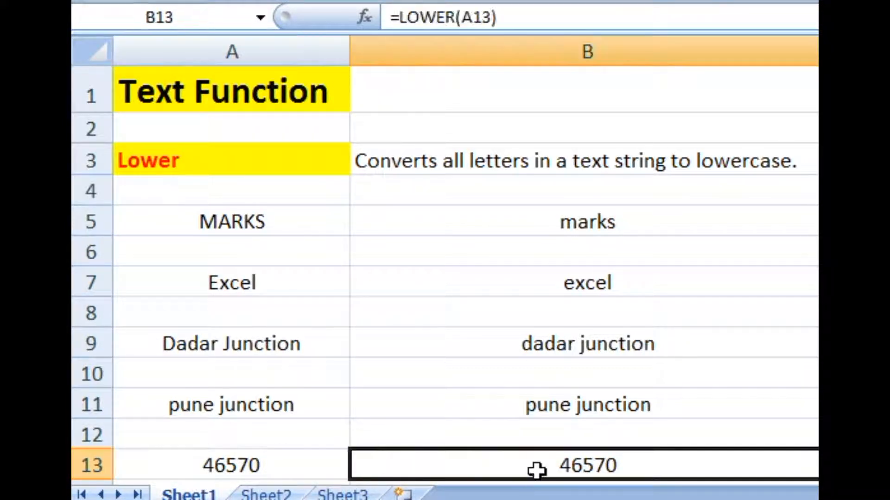
Select the Lower heading in A3, show the sheet's formulas instead of results to review them, and switch back to results.
{"action": "left_click", "coordinate": [256, 171]}
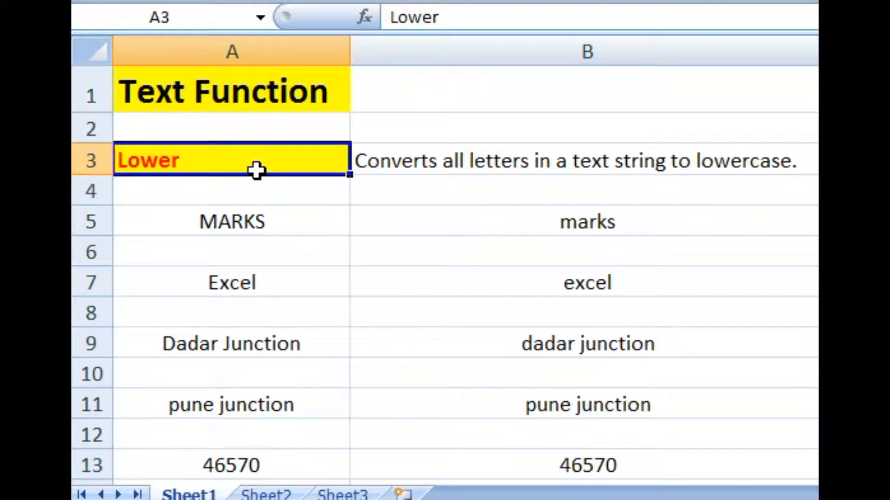
{"action": "key", "text": "ctrl+grave"}
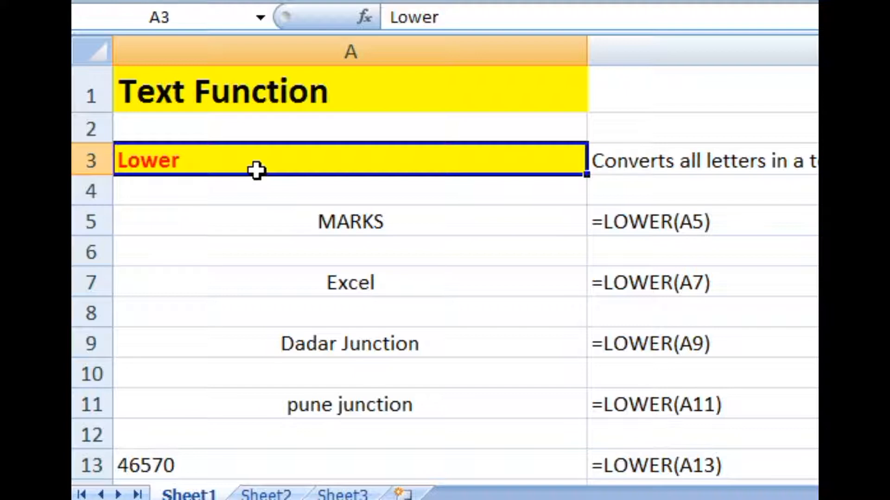
{"action": "key", "text": "ctrl+grave"}
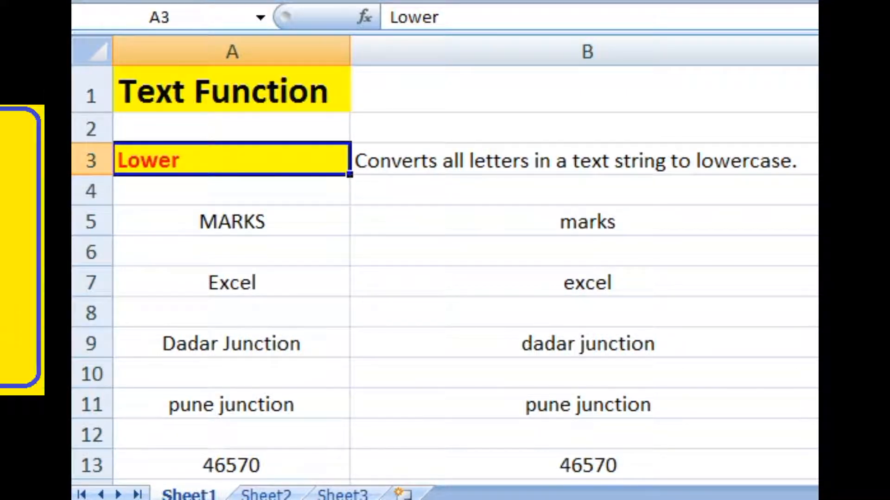